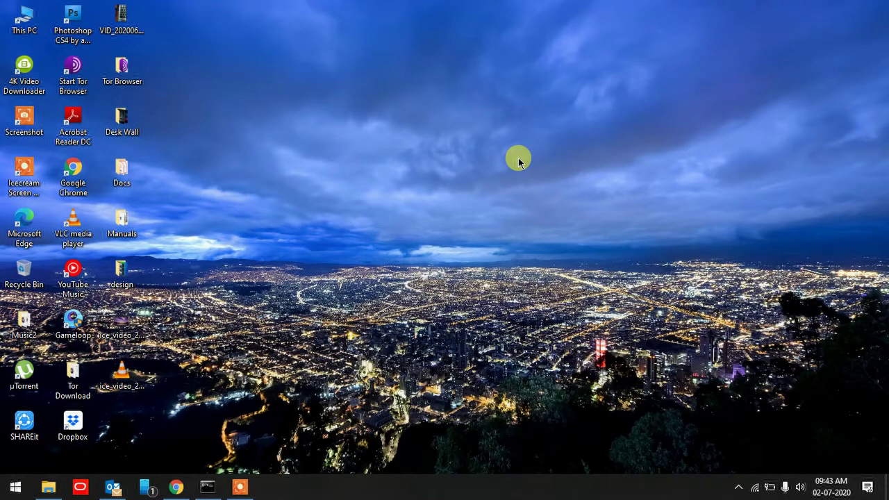
right_click(195, 266)
click(234, 322)
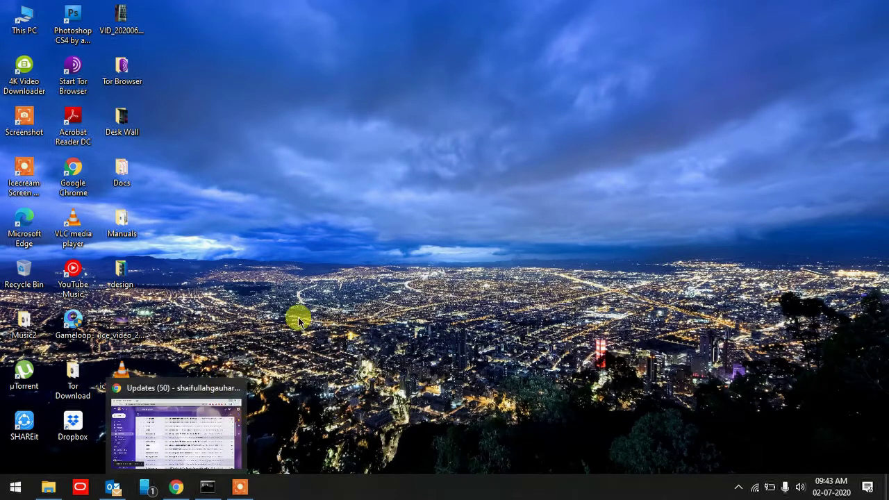
Switch to Chrome, add a new browser tab, and show the original message of the VietnamWorks FOREMAN job email in Gmail
click(173, 487)
click(176, 12)
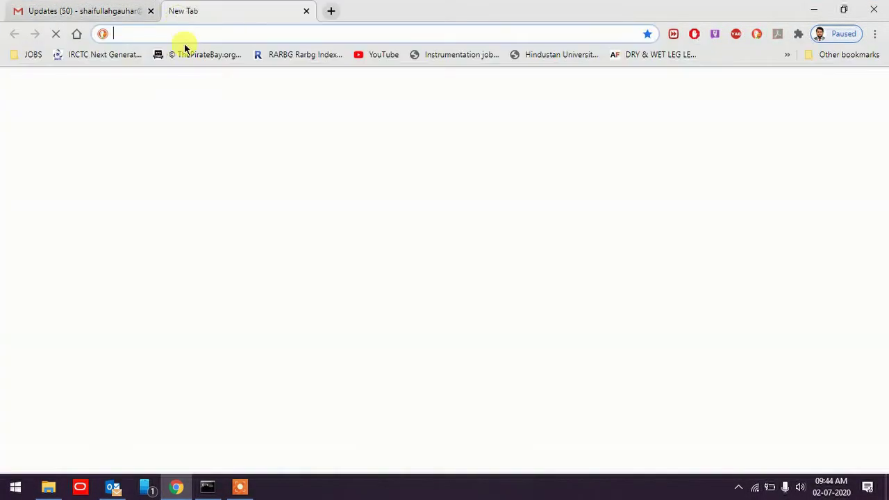
click(100, 10)
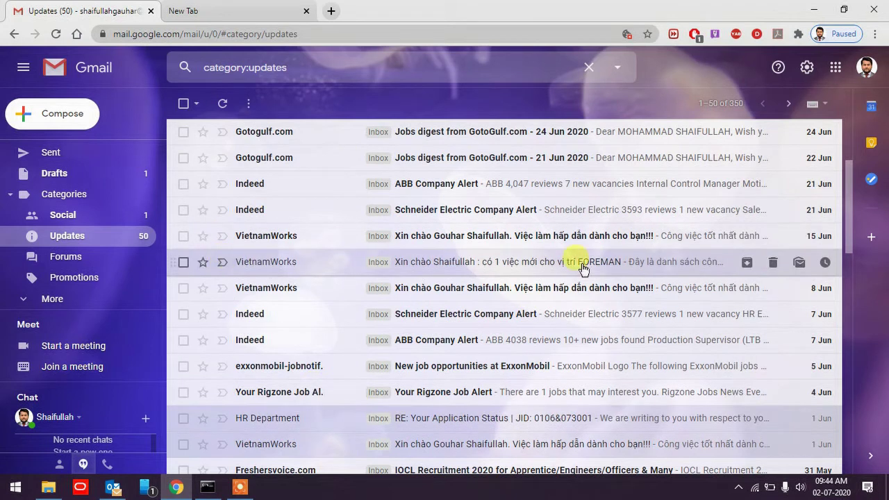
click(543, 268)
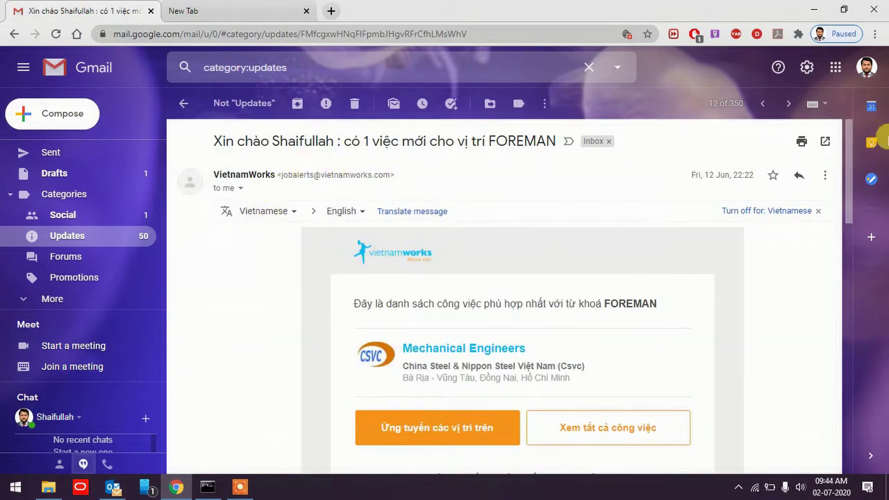
click(822, 176)
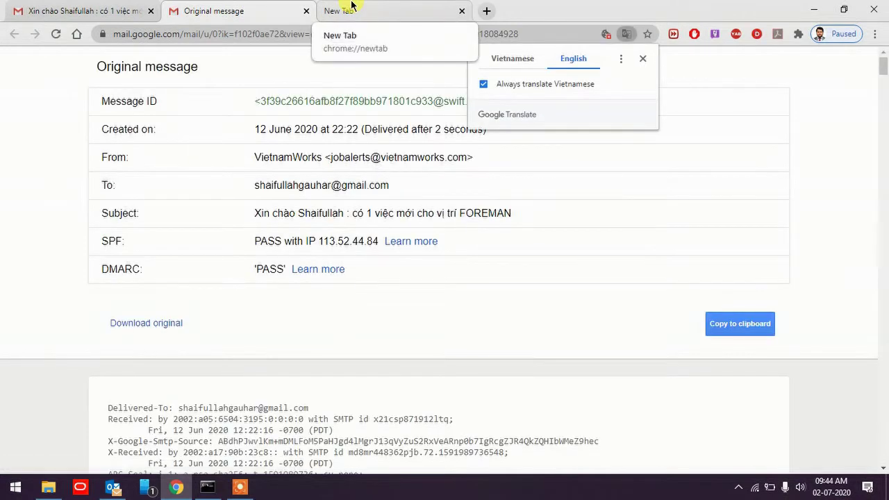
Load whois.com in the empty browser tab
click(352, 5)
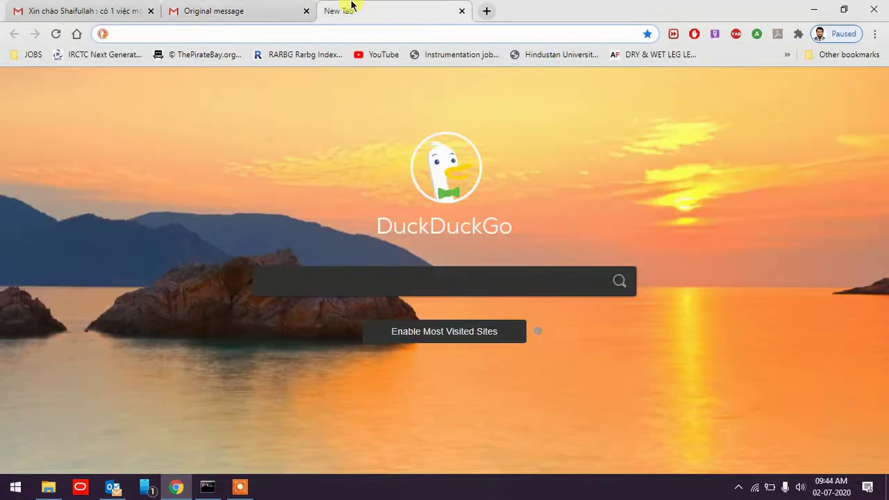
text(whois)
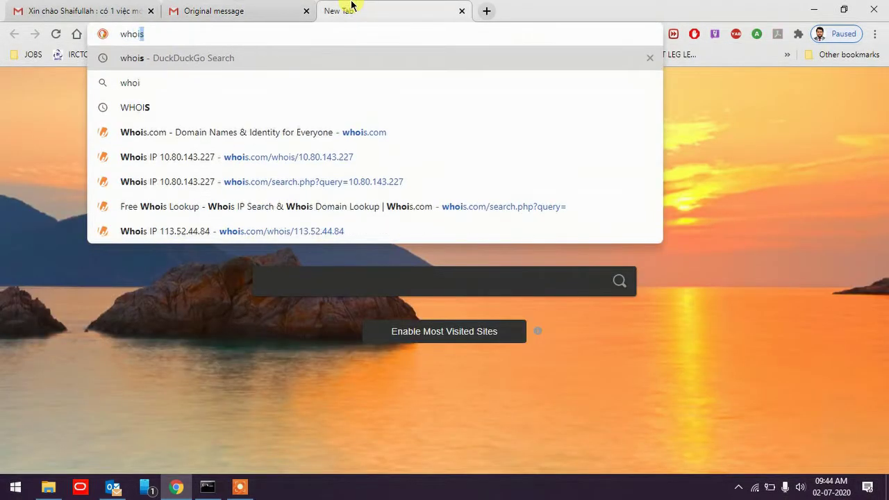
text(.co)
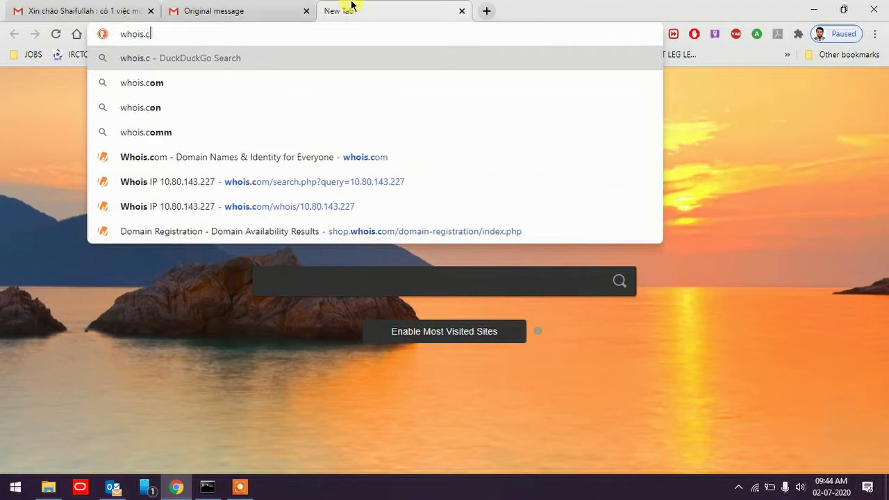
text(m)
key(Return)
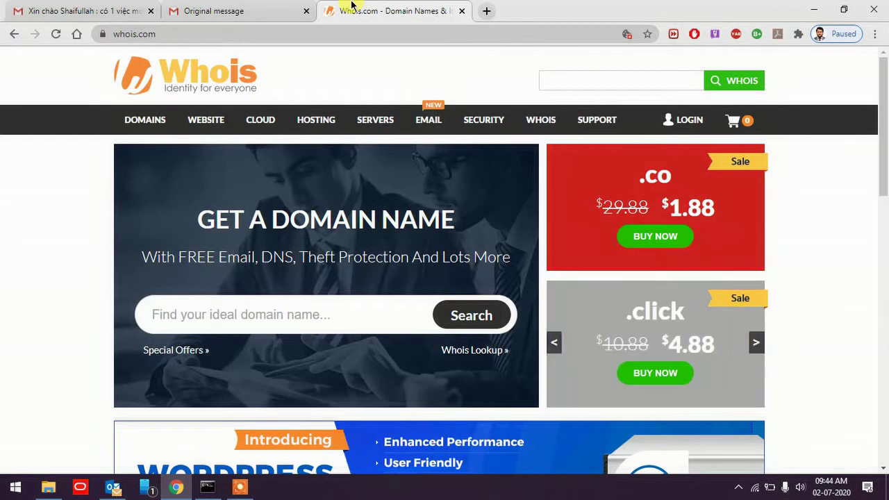
Copy the SPF IP address 113.52.44.84 from the VietnamWorks email's original message details
click(256, 15)
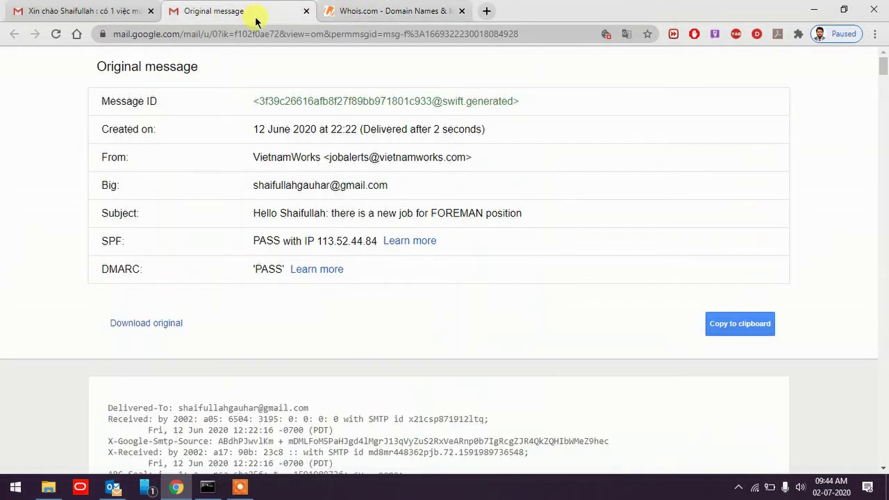
scroll(340, 152, down, 1)
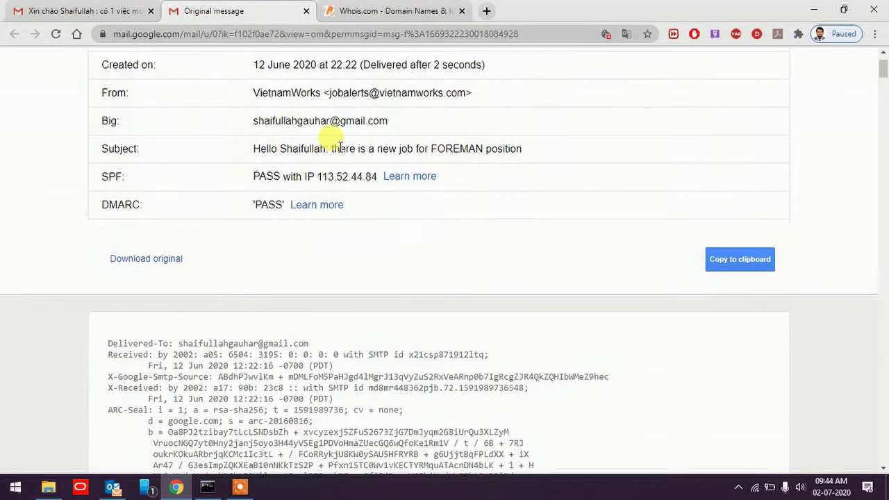
scroll(334, 142, up, 1)
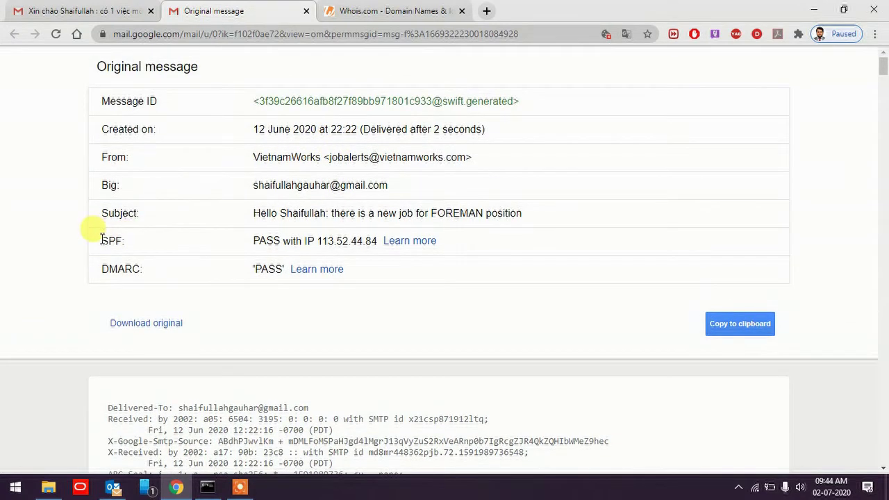
drag(90, 232, 129, 240)
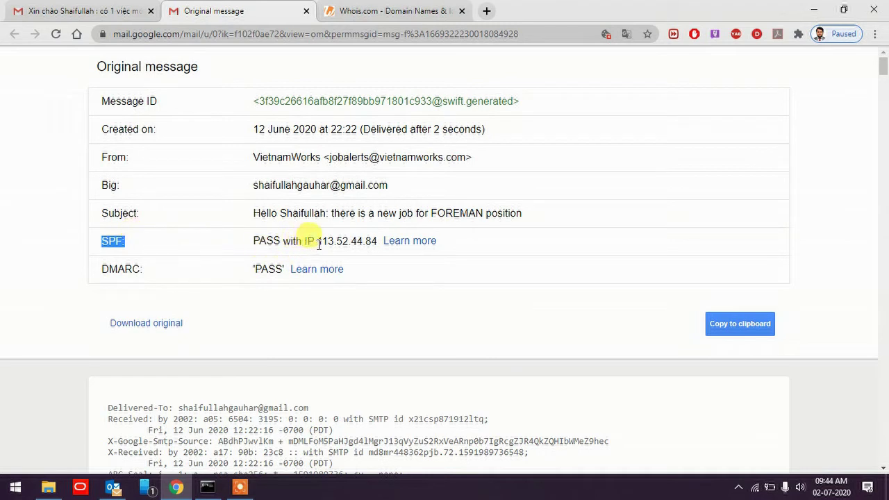
drag(330, 242, 370, 243)
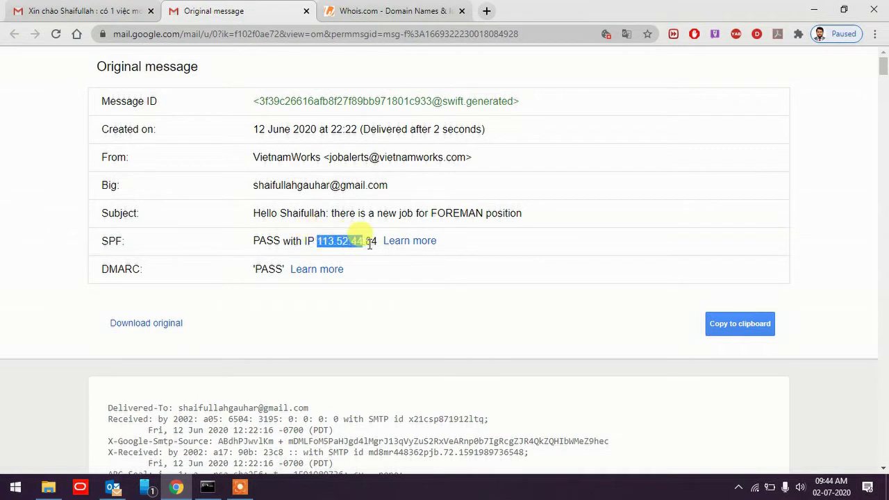
right_click(370, 243)
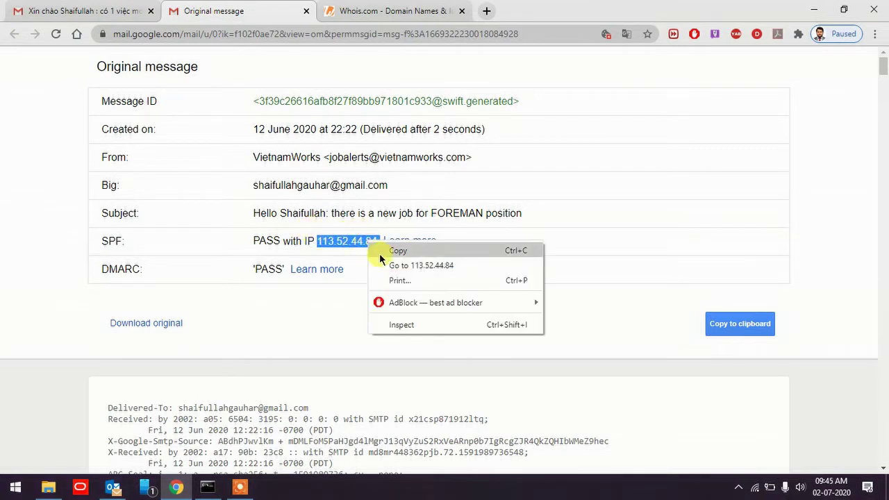
click(381, 253)
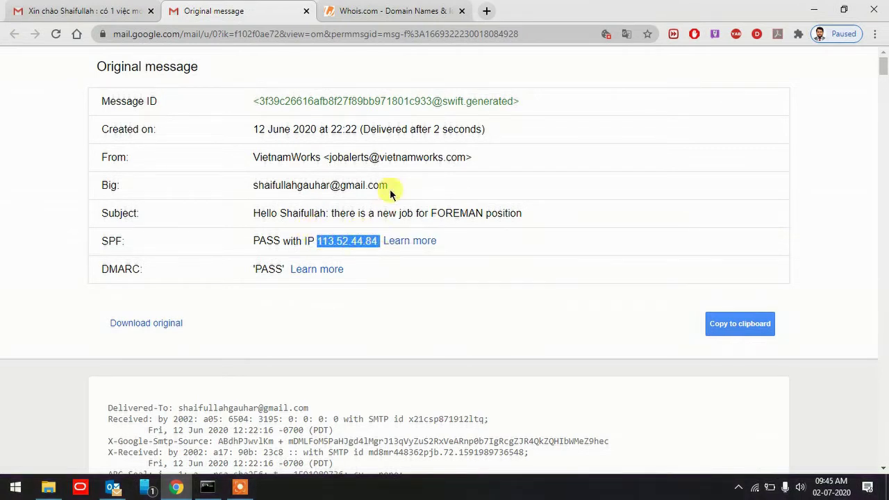
Run a Whois lookup on the IP address 113.52.44.84
click(379, 18)
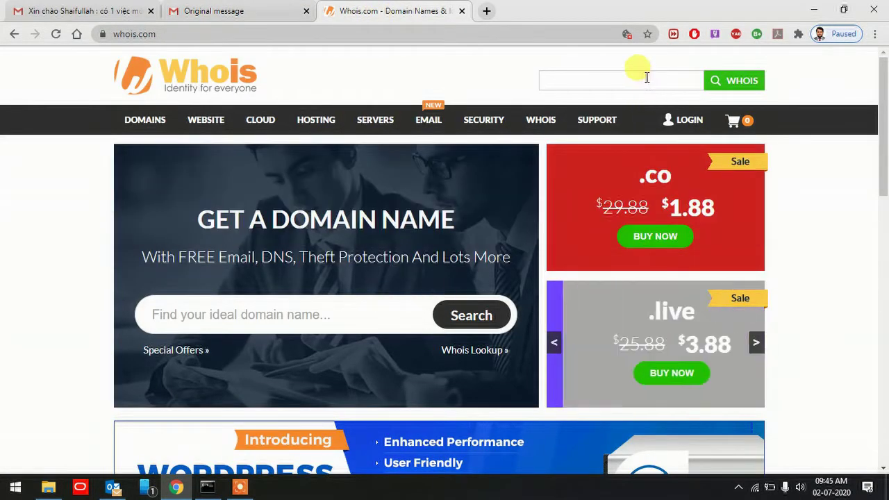
click(610, 83)
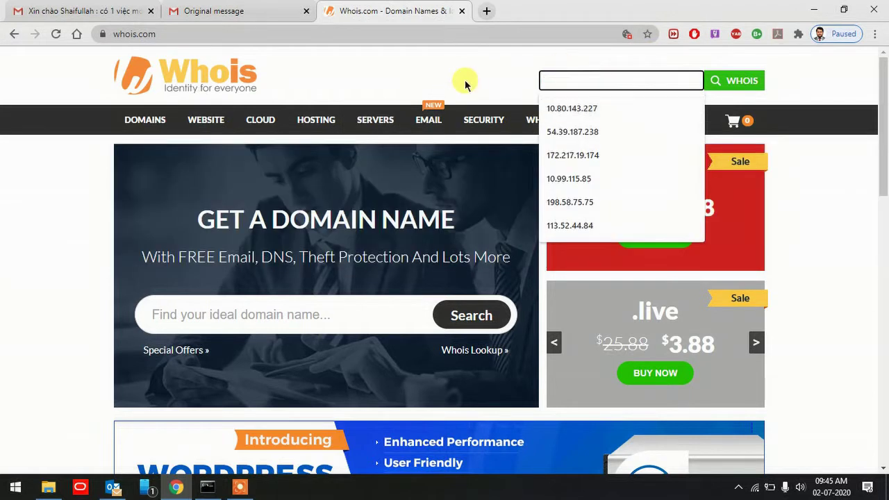
key(Up)
key(Return)
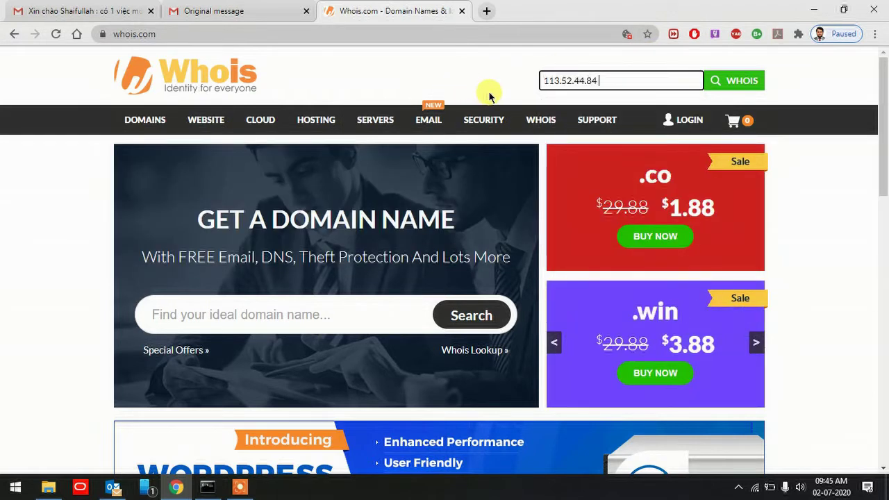
click(718, 86)
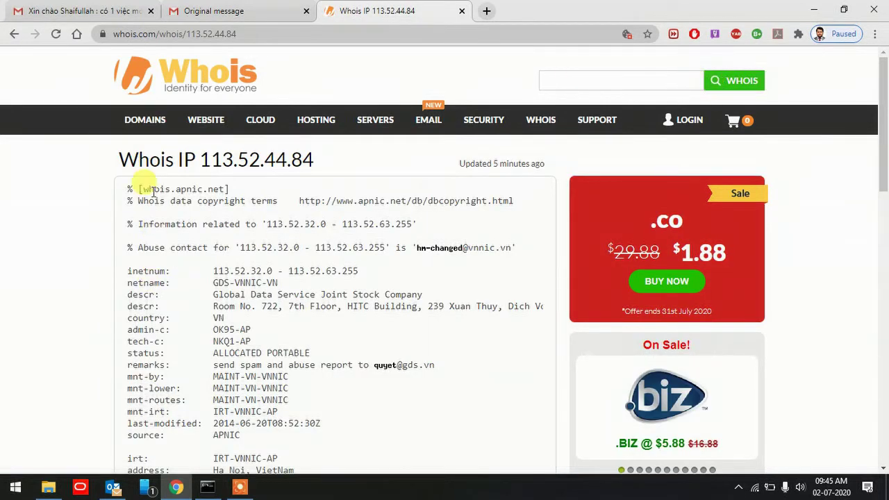
Examine the Whois record's network owner, address, phone, e-mail and contact person entries for the looked-up IP
scroll(278, 239, down, 1)
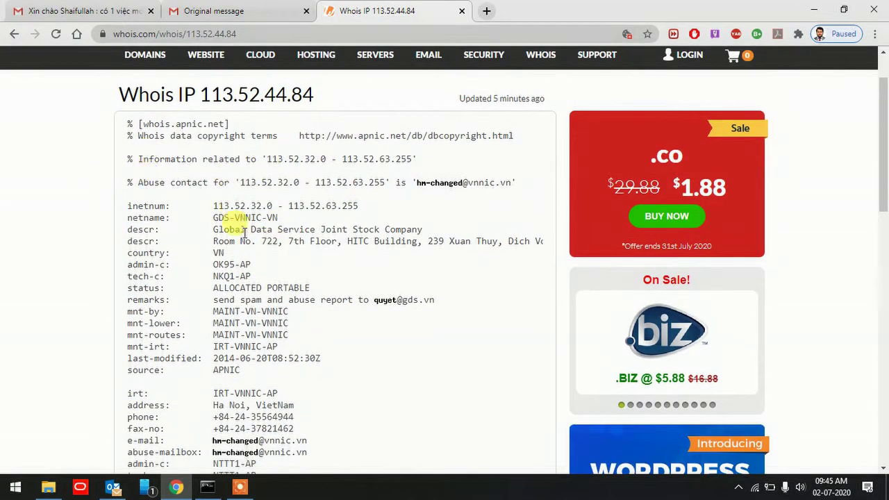
scroll(212, 228, down, 2)
scroll(212, 228, down, 5)
scroll(214, 223, up, 4)
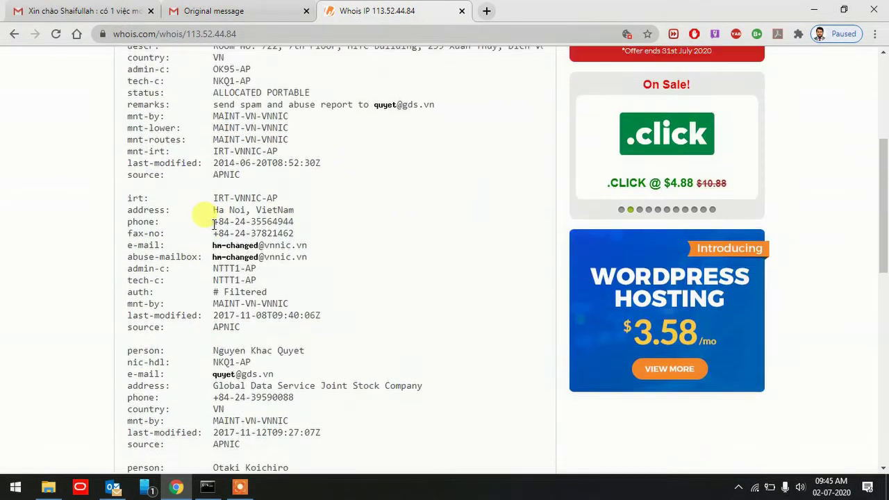
drag(124, 194, 309, 332)
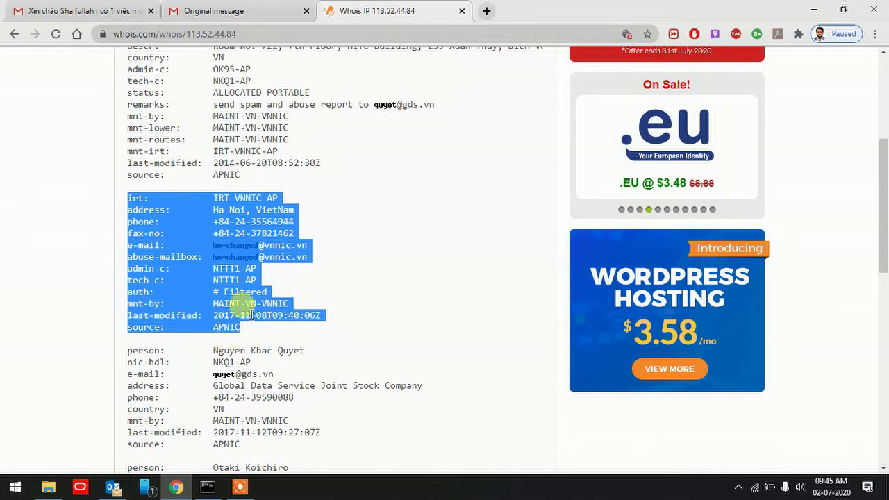
scroll(253, 366, down, 1)
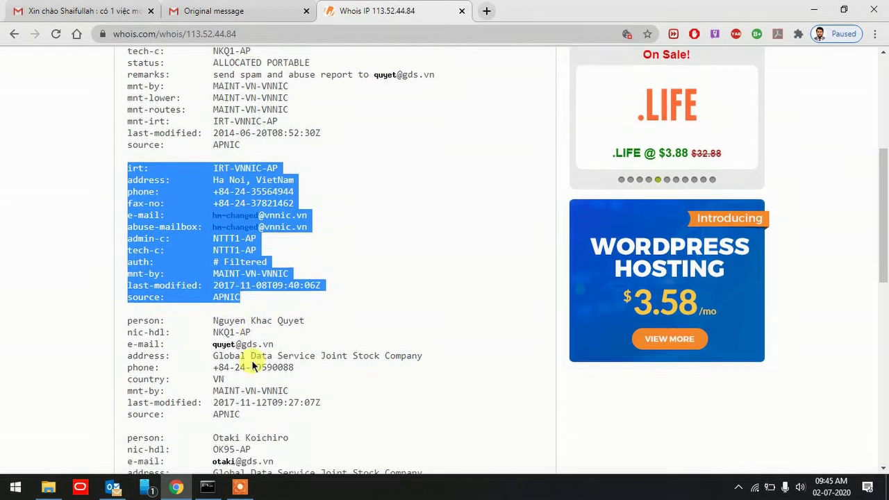
scroll(204, 284, down, 3)
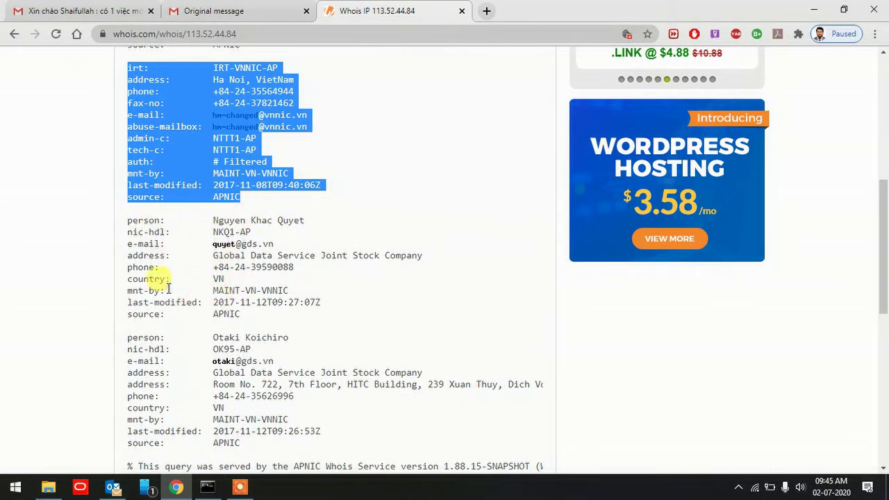
scroll(262, 302, down, 5)
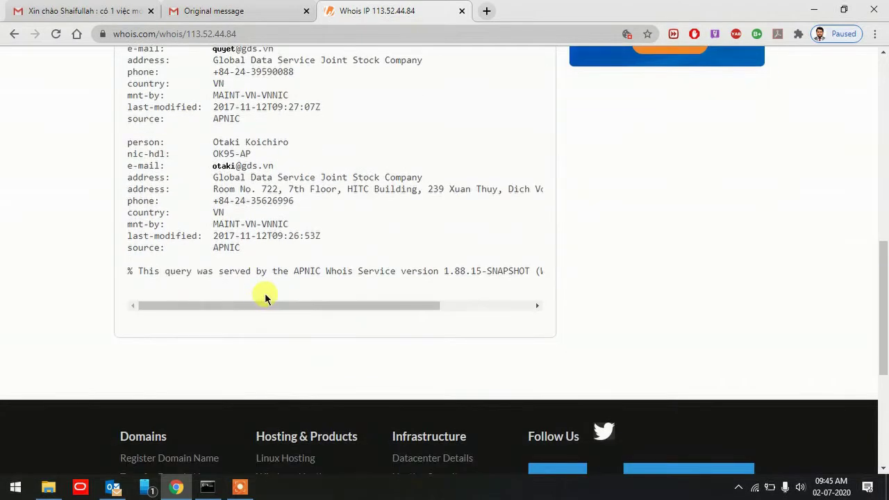
scroll(229, 281, up, 5)
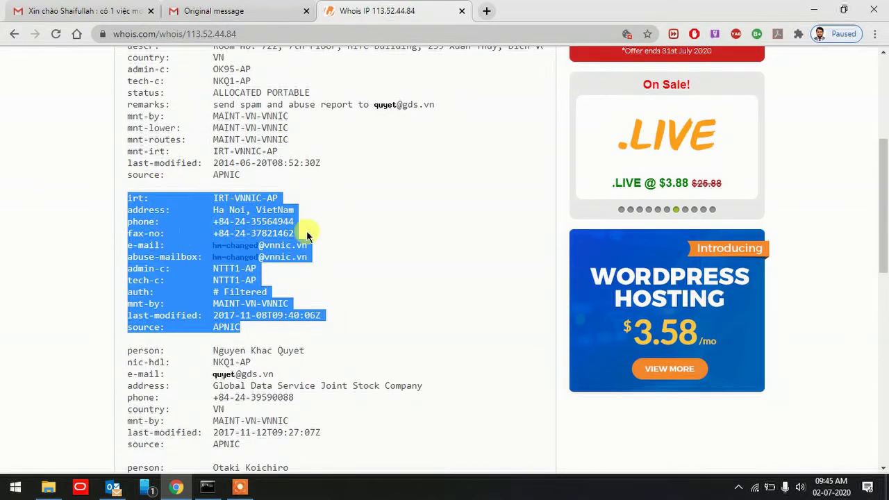
click(362, 219)
scroll(362, 219, up, 5)
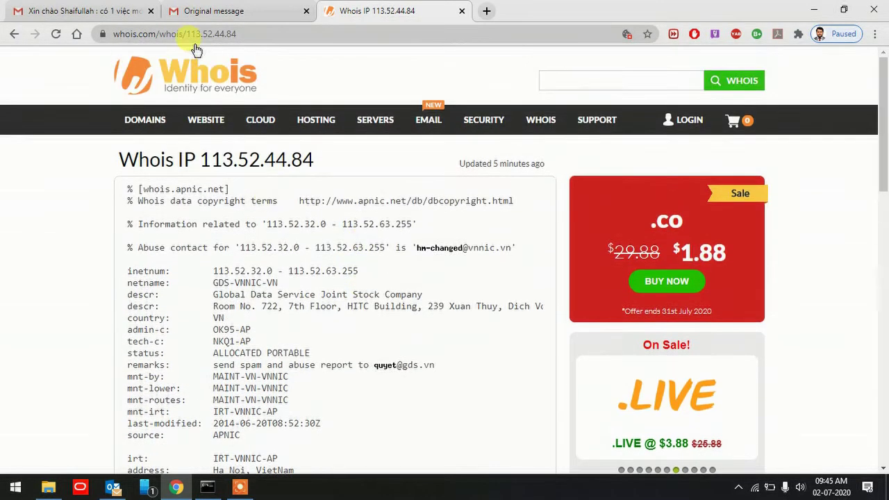
Return to the Gmail Updates list and show the original message of Indeed's 21 June Schneider Electric Company Alert email
click(106, 9)
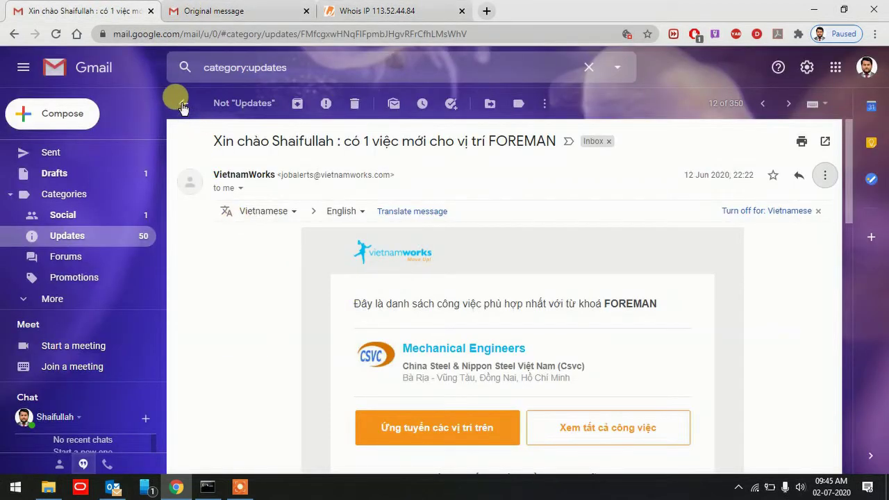
key(u)
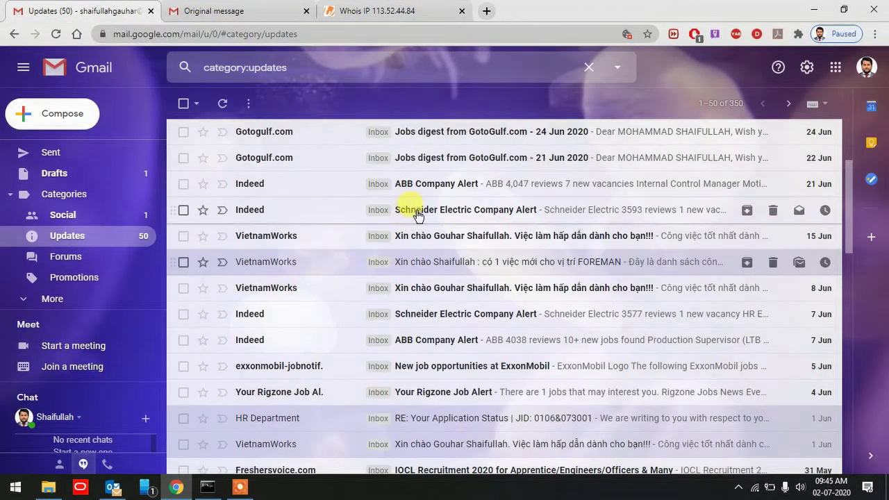
click(740, 209)
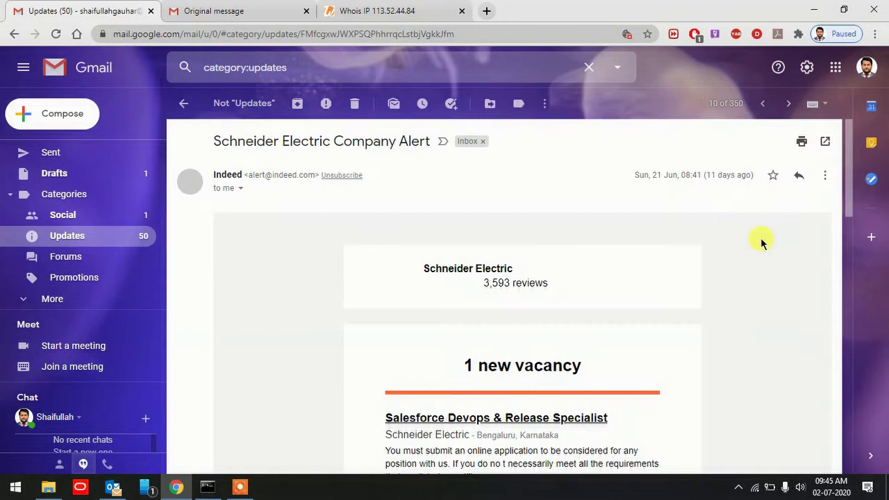
click(824, 175)
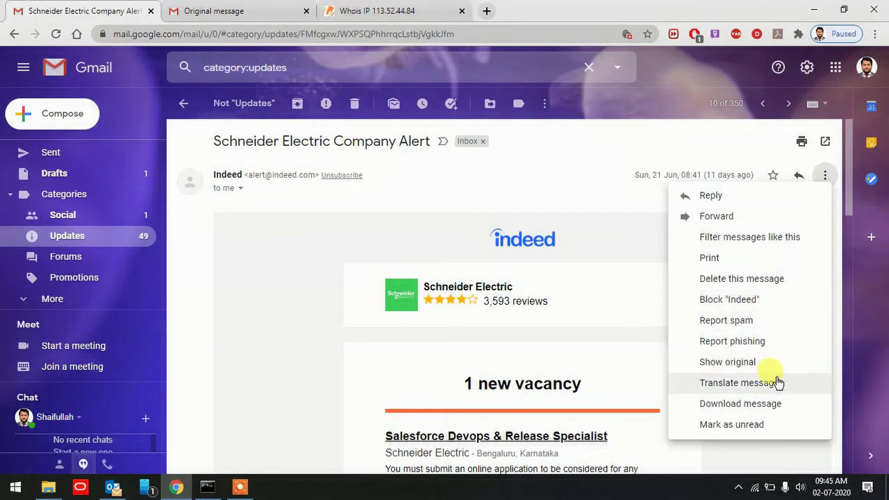
click(774, 366)
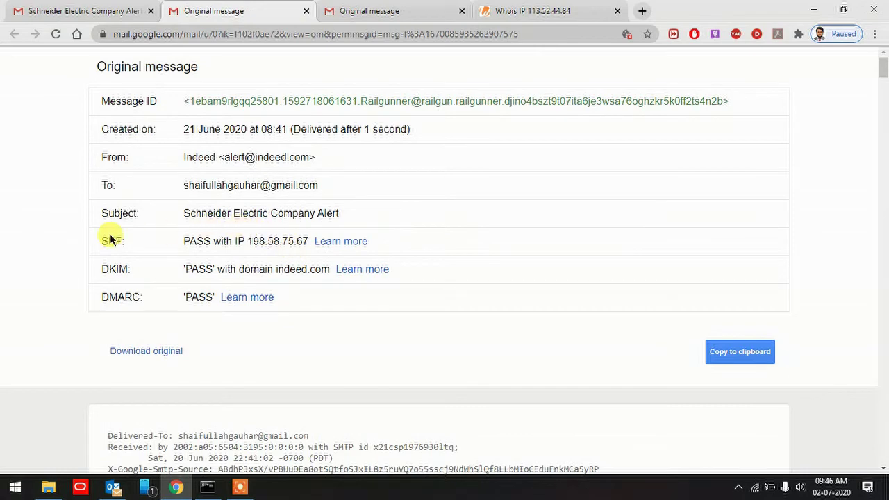
Copy the SPF IP address 198.58.75.67 from the Indeed email's original message and return to the Whois page
drag(248, 238, 311, 241)
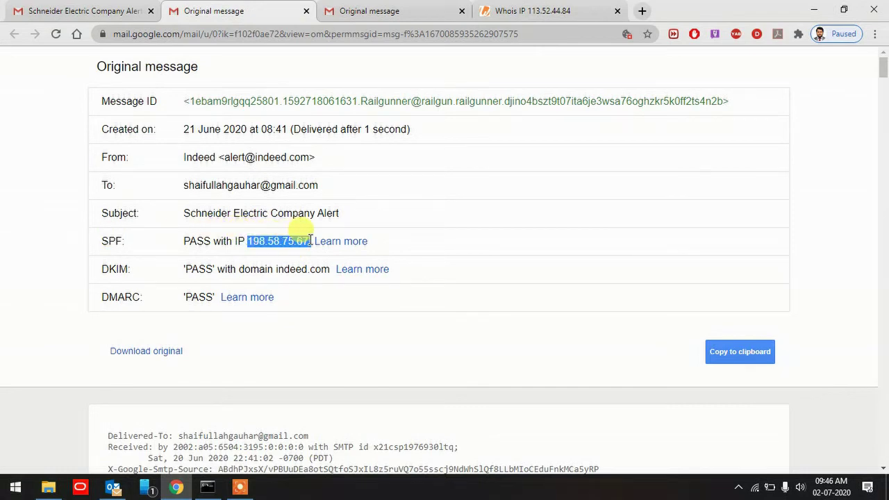
right_click(311, 247)
click(333, 251)
click(503, 19)
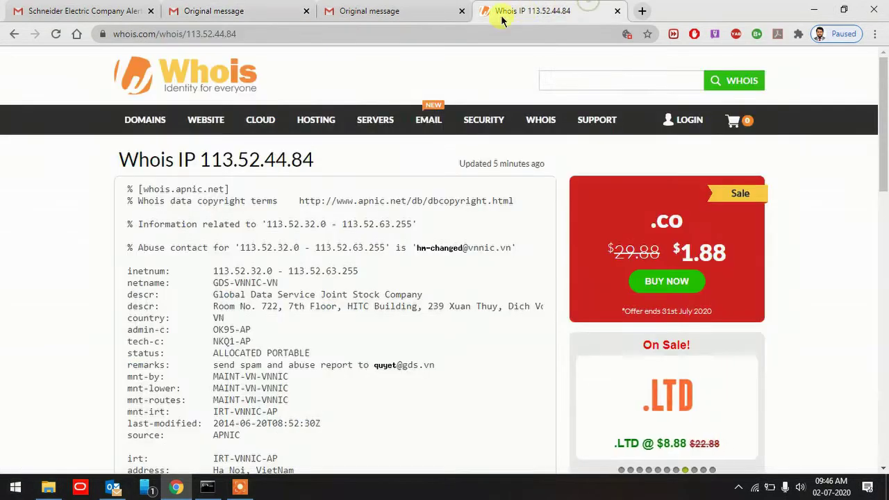
Run a Whois lookup on the copied IP address 198.58.75.67
click(574, 79)
right_click(574, 81)
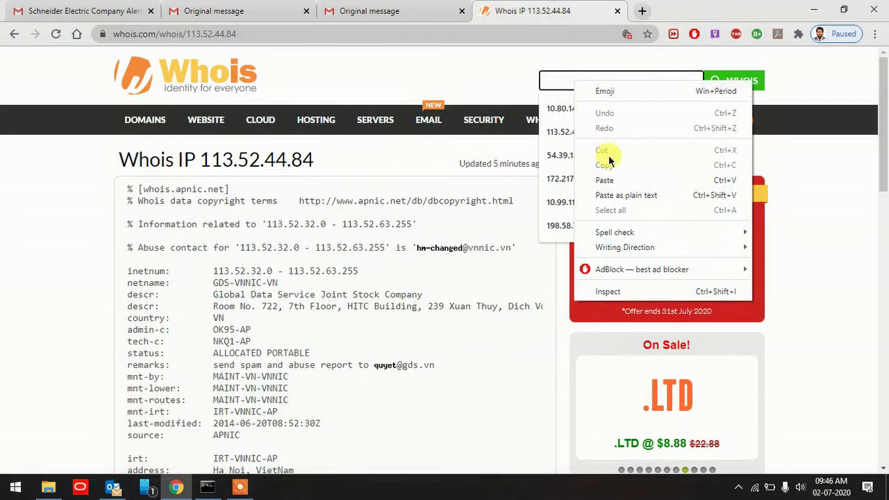
click(617, 180)
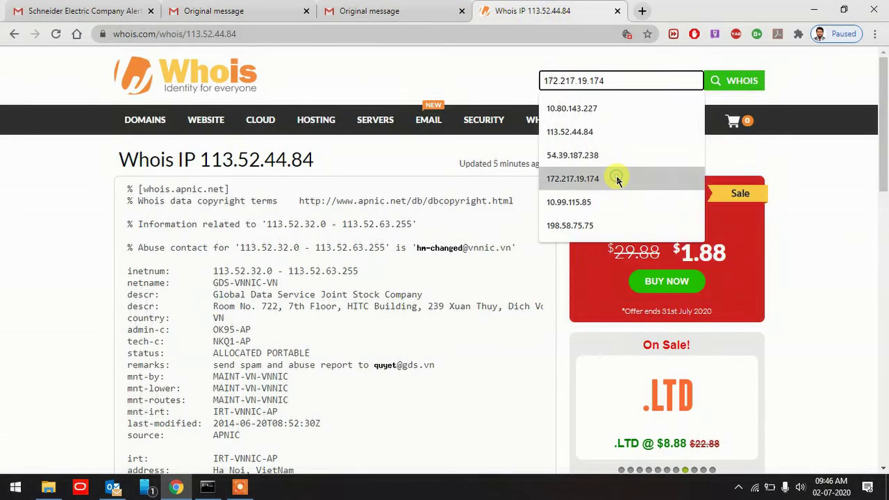
click(743, 83)
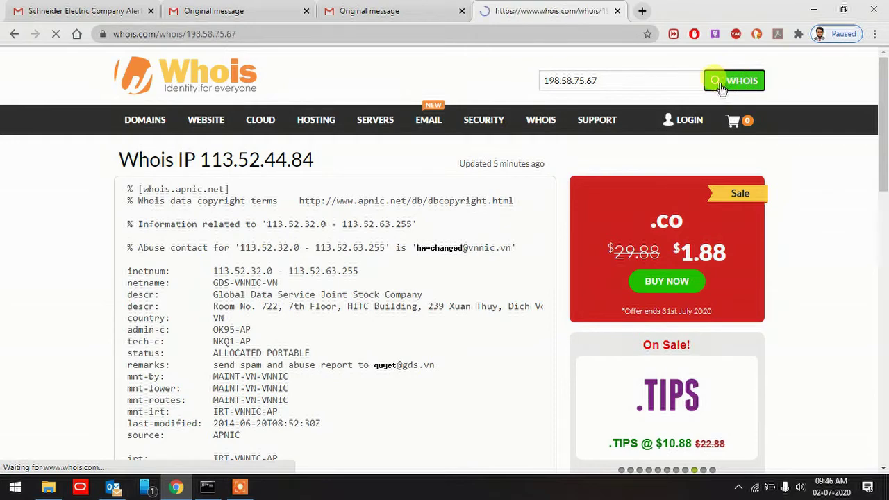
click(373, 6)
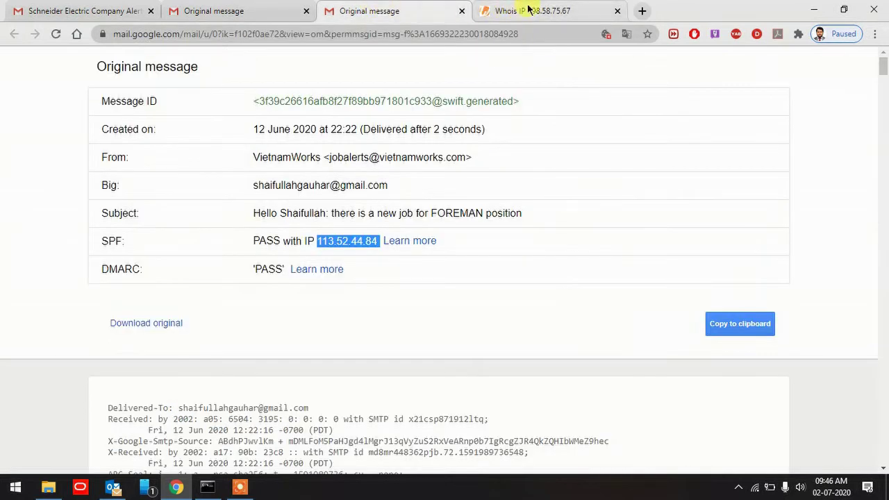
click(568, 13)
click(587, 73)
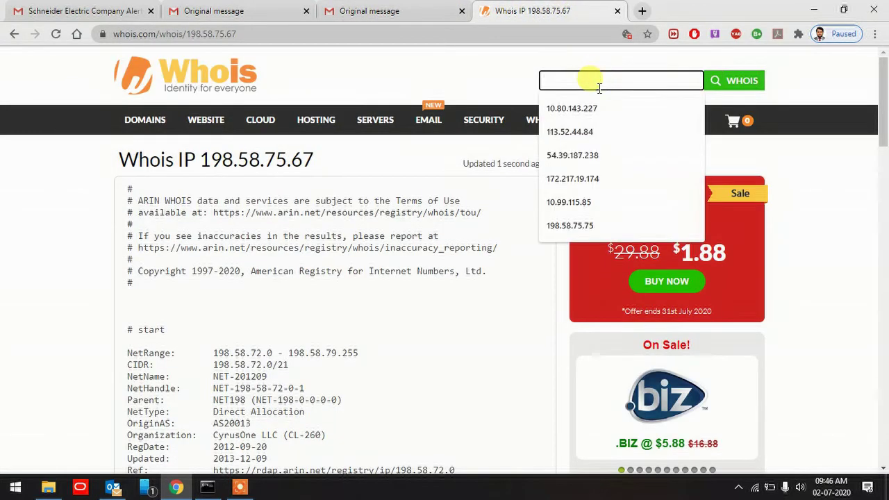
key(Up)
key(Return)
Copy the SPF IP address 113.52.44.84 from the VietnamWorks email's original message and return to the Whois page
click(389, 11)
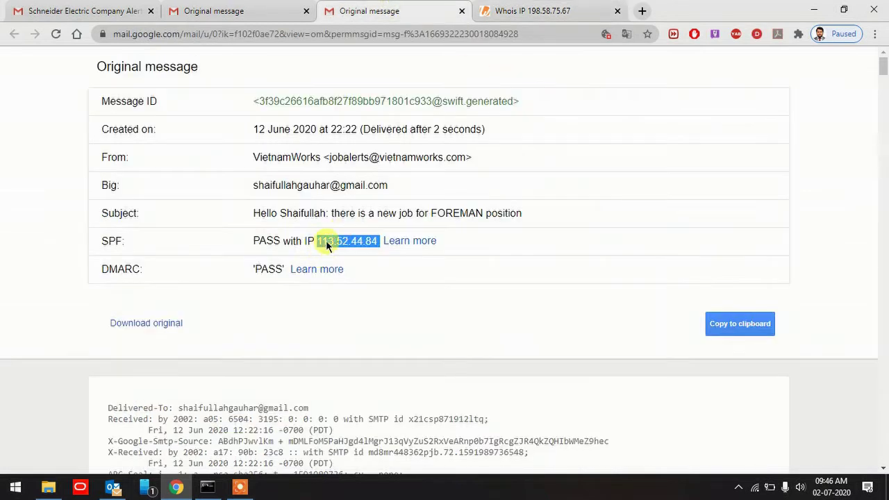
right_click(332, 240)
click(340, 248)
click(603, 13)
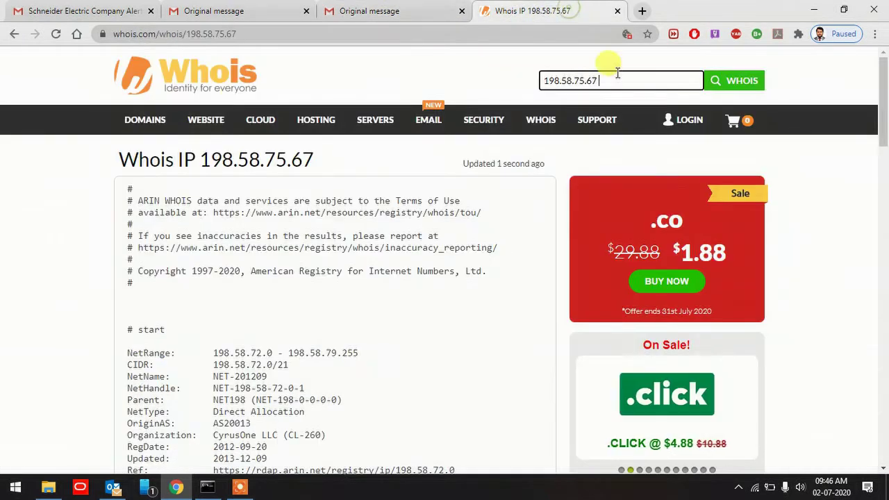
Repeat the Whois lookup on 113.52.44.84 and look over its record
click(616, 76)
key(ctrl+v)
click(719, 83)
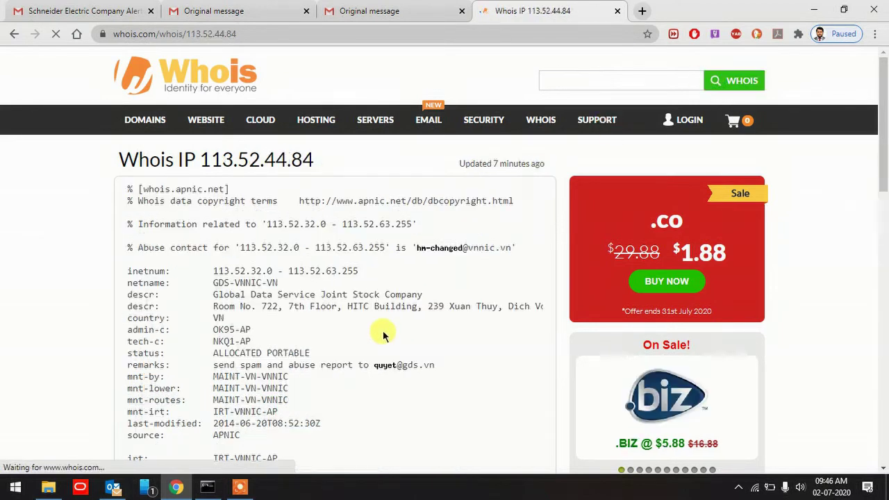
scroll(264, 278, down, 4)
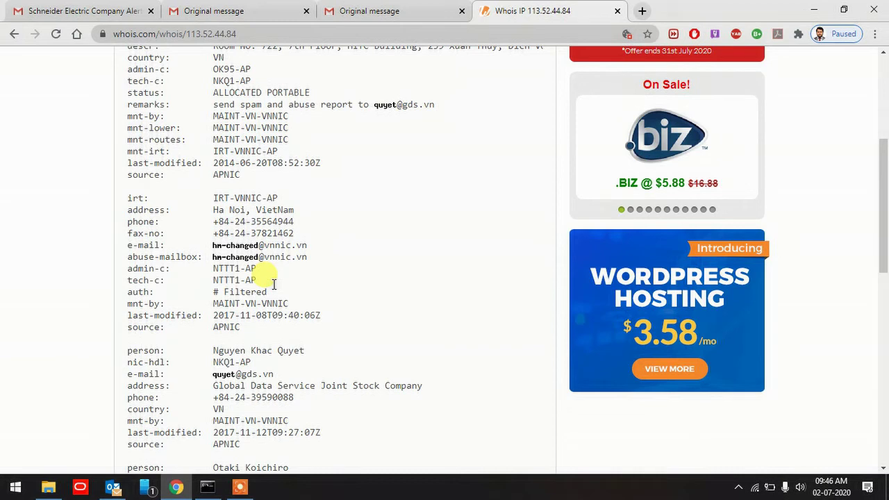
scroll(443, 78, up, 3)
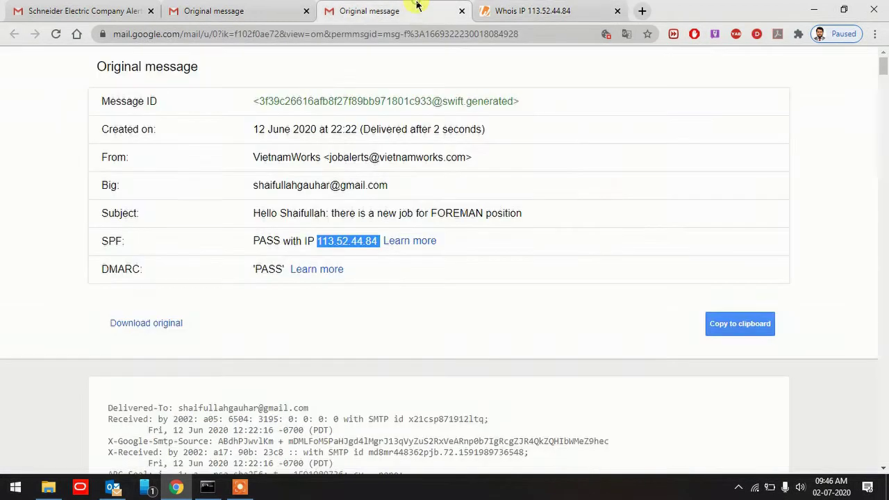
Close the original message pages of the Indeed and VietnamWorks emails
click(224, 5)
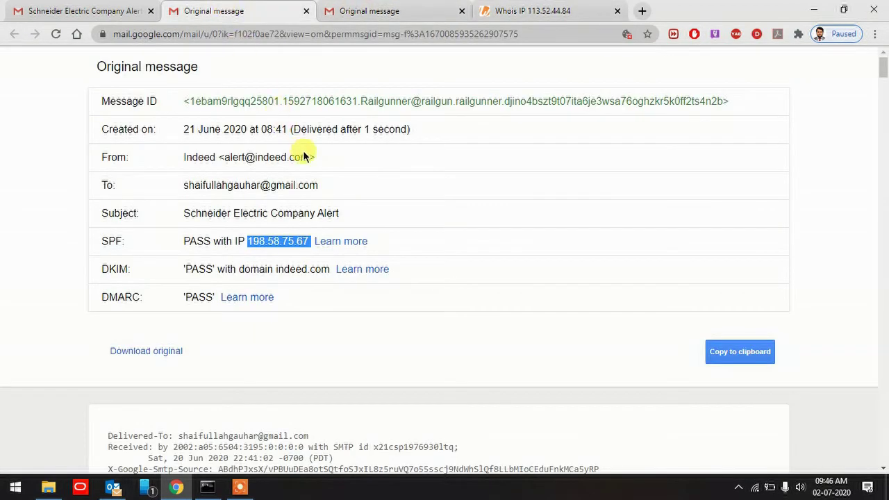
scroll(308, 160, down, 3)
scroll(307, 164, up, 3)
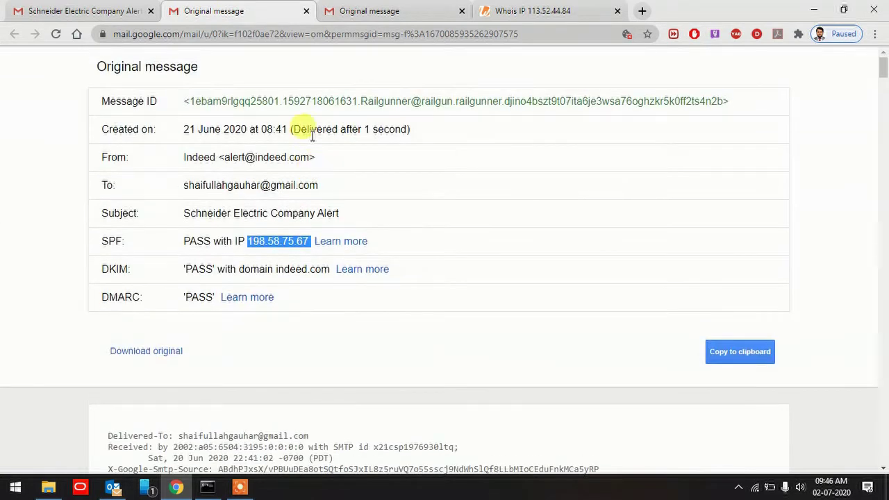
click(306, 12)
click(306, 11)
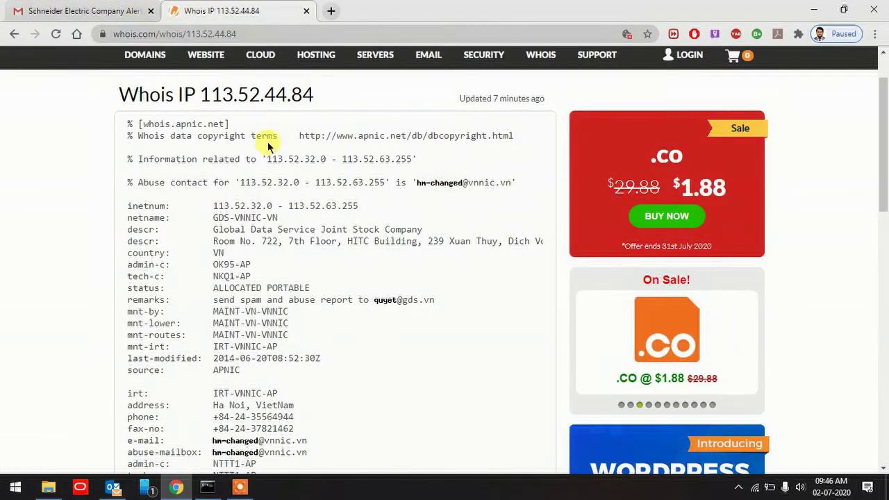
Show the Indeed Schneider Electric Company Alert email's original message again and copy its SPF IP address 198.58.75.67
click(139, 13)
click(823, 175)
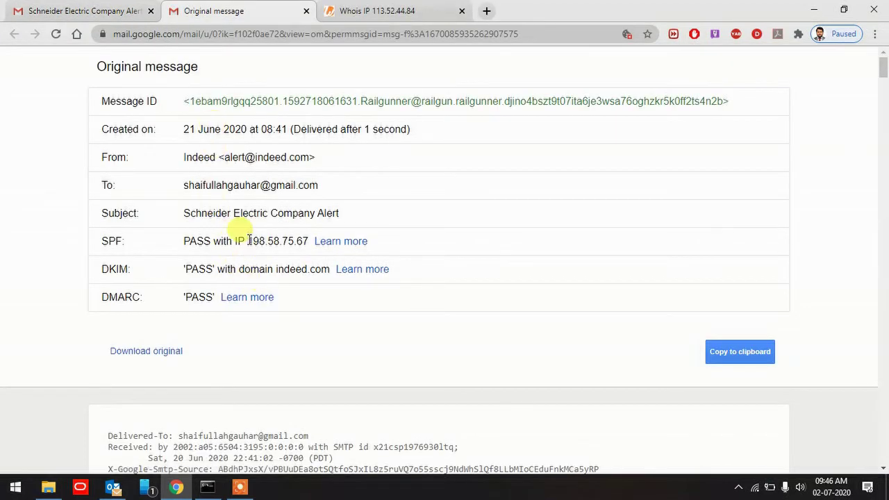
double_click(257, 240)
right_click(300, 240)
click(327, 246)
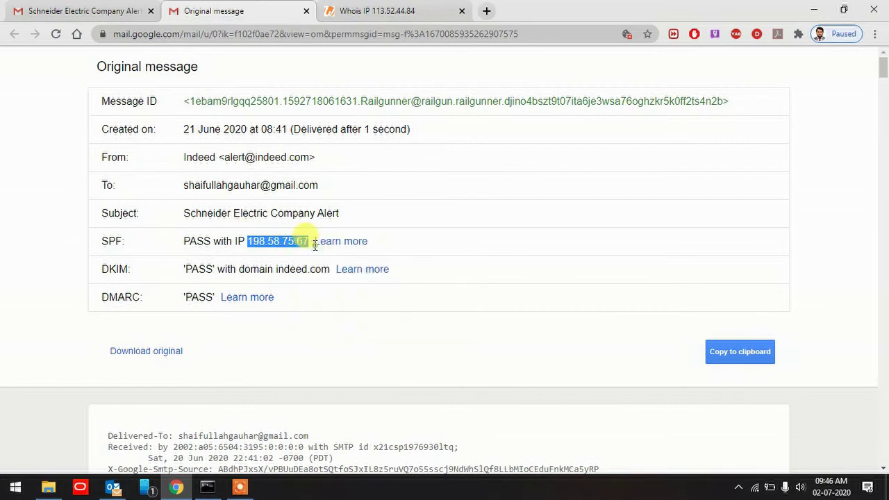
Return to the Whois page and look up the IP address 198.58.75.67
click(379, 10)
scroll(674, 69, up, 1)
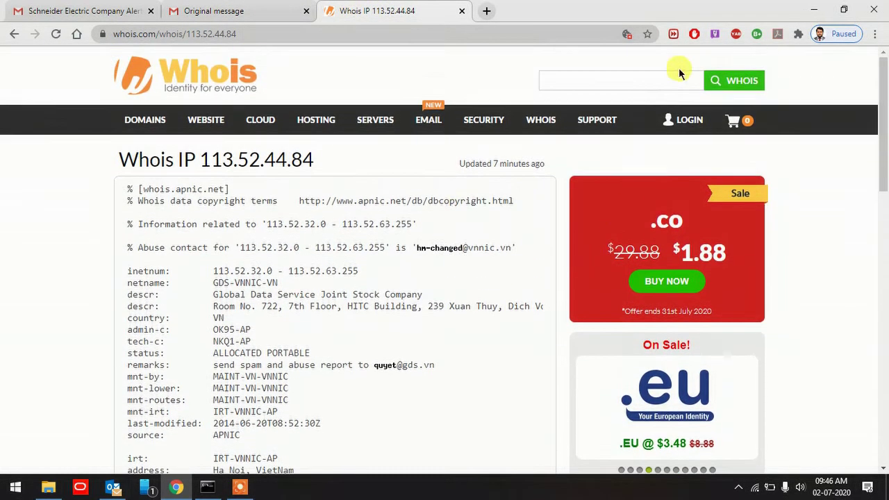
click(646, 78)
key(ctrl+v)
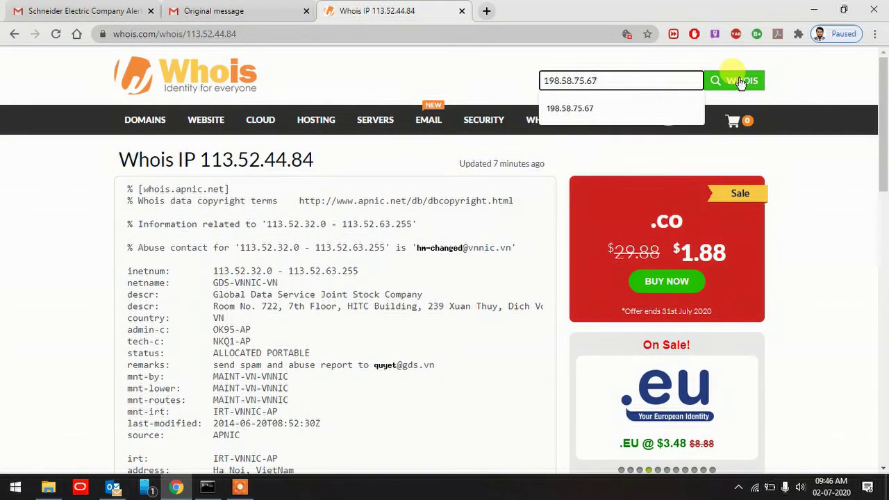
click(738, 81)
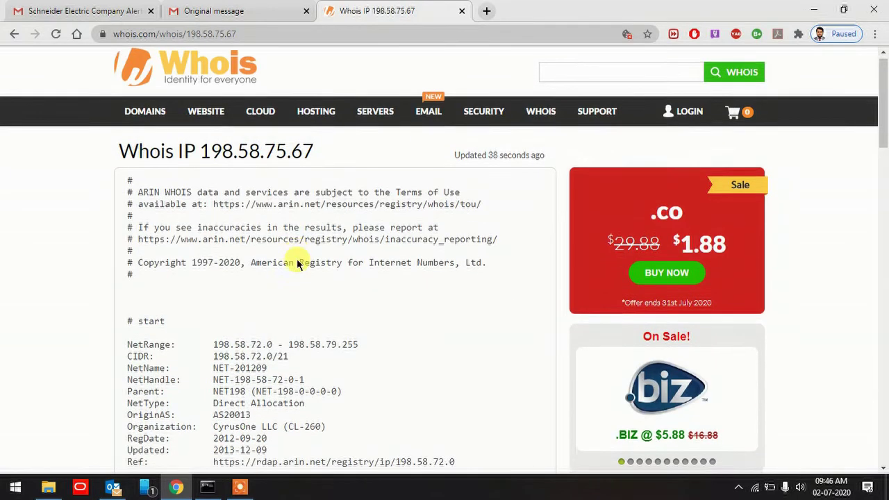
Examine the organization name, address, city, state, country and registration date in the Whois record for 198.58.75.67
scroll(297, 263, down, 3)
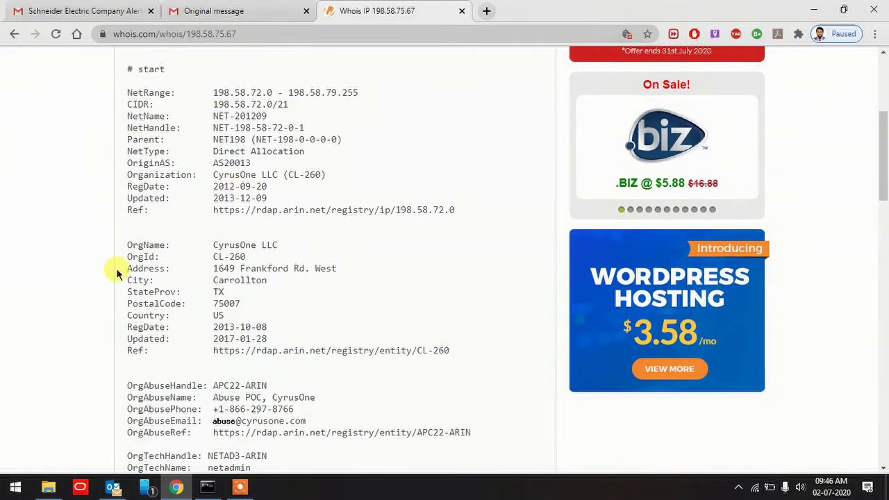
drag(128, 237, 265, 249)
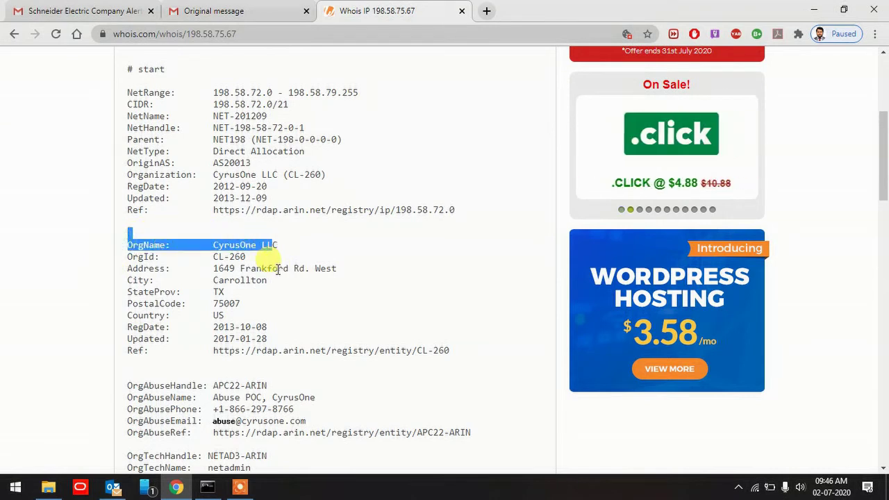
click(266, 251)
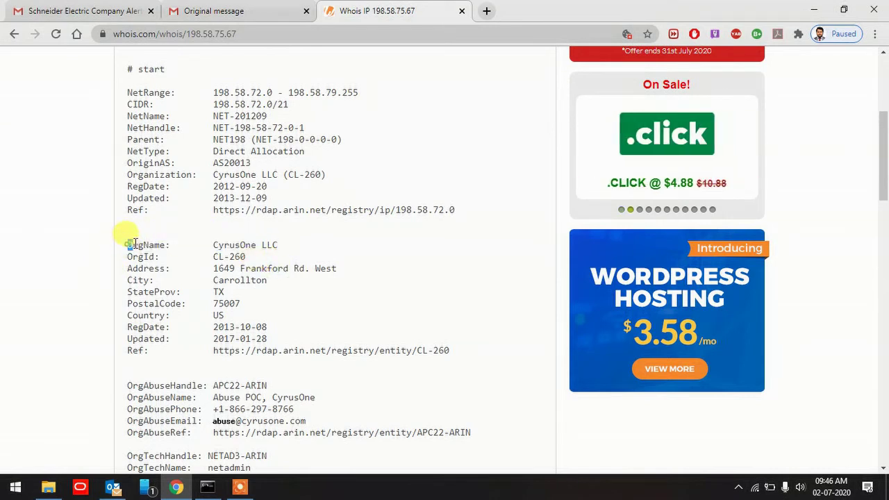
drag(128, 245, 229, 243)
click(133, 252)
drag(132, 271, 348, 279)
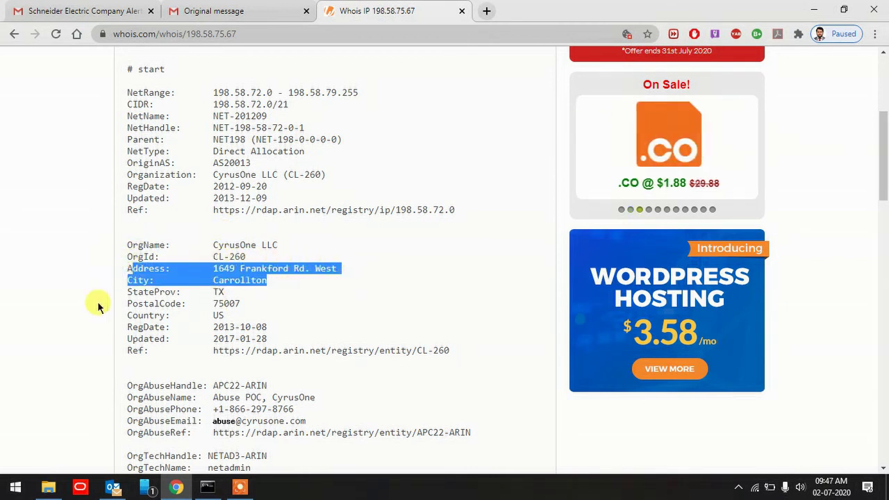
click(198, 284)
drag(218, 292, 240, 292)
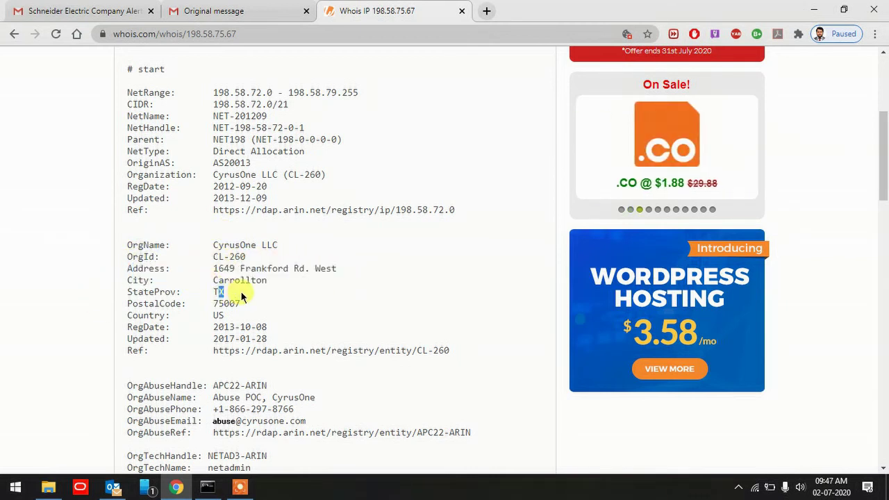
click(216, 289)
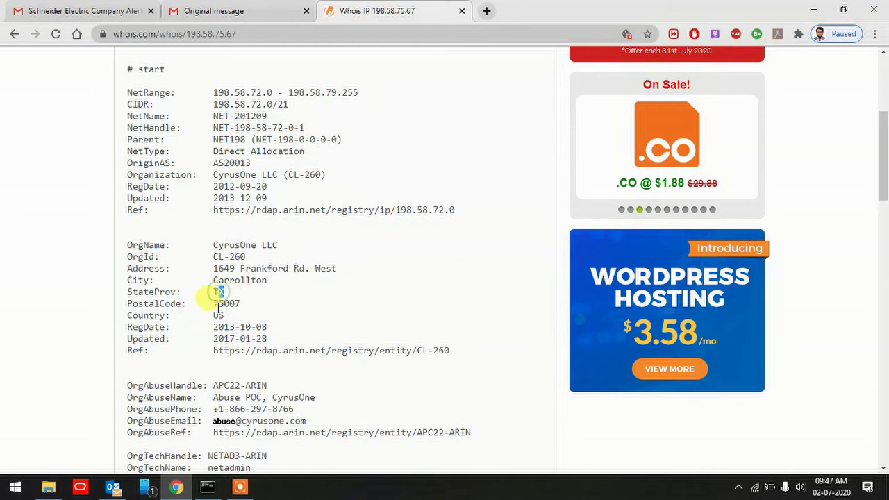
triple_click(219, 323)
click(218, 313)
double_click(218, 315)
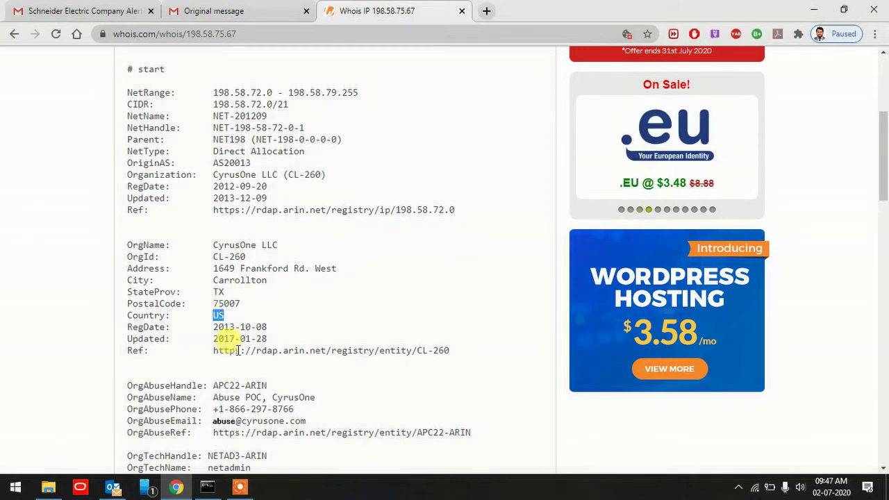
double_click(224, 327)
click(226, 332)
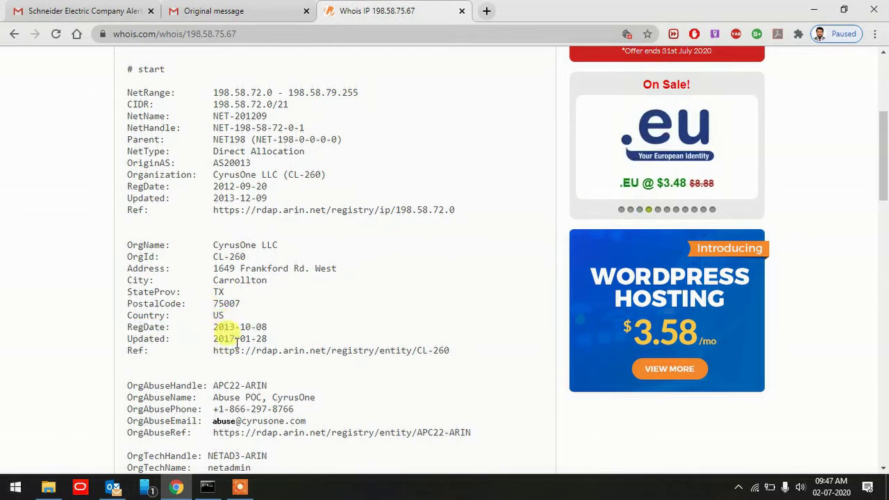
Examine the record's abuse, technical and NOC contacts and its customer entry, and return to the Indeed email's original message
scroll(236, 333, down, 2)
scroll(243, 334, down, 2)
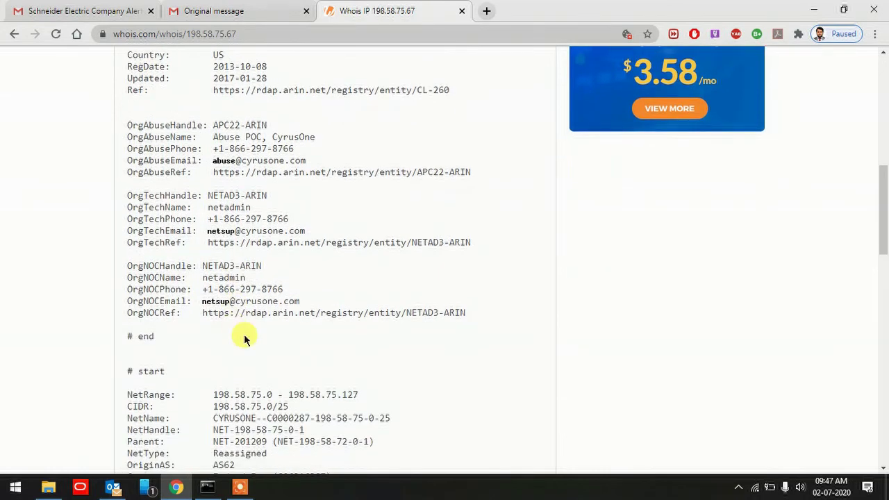
scroll(244, 338, down, 3)
scroll(244, 339, down, 3)
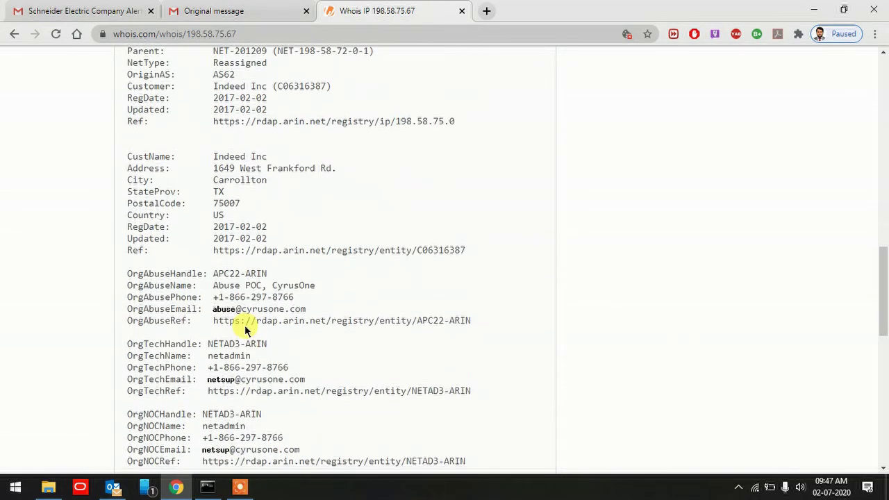
scroll(245, 325, up, 3)
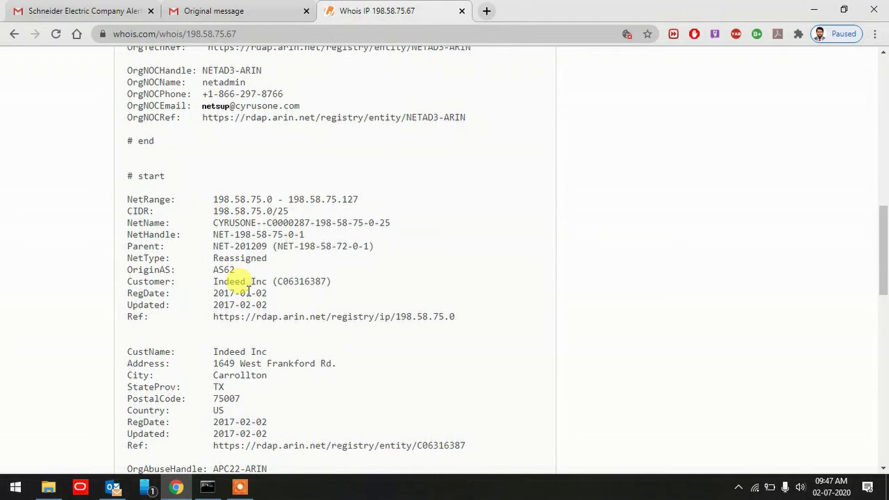
scroll(248, 290, up, 3)
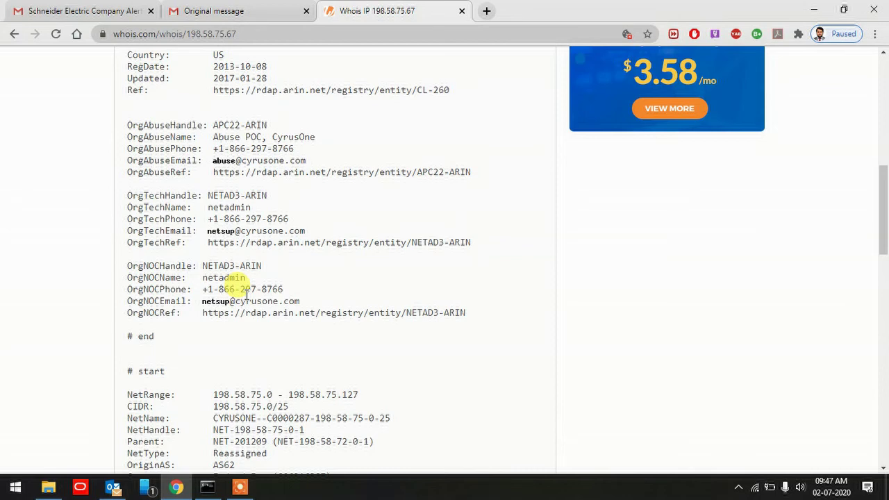
click(236, 10)
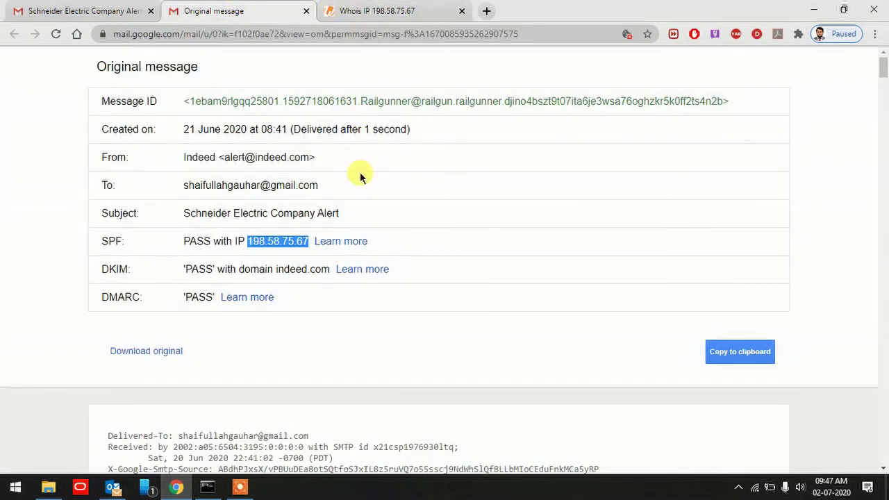